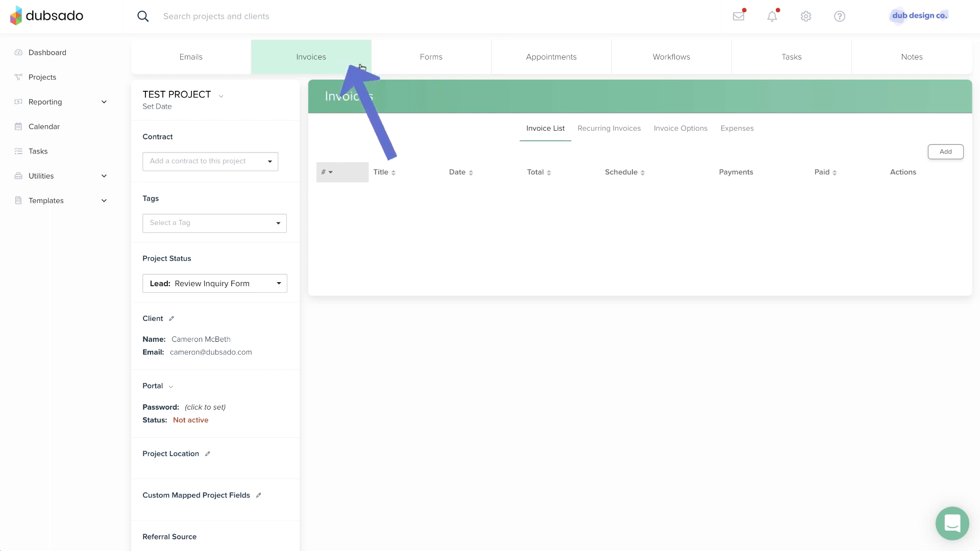
Add a new recurring invoice to the project and set it to send every 1 month
left_click(587, 132)
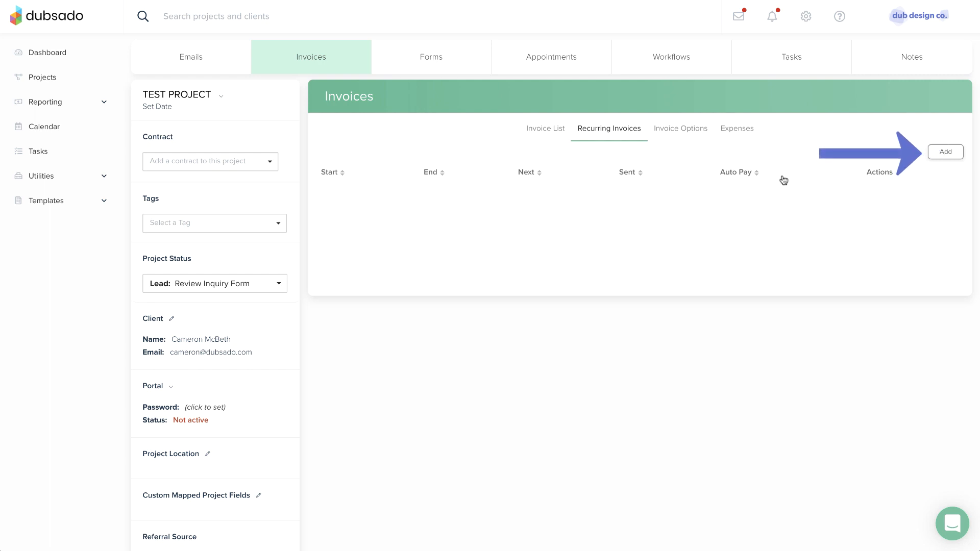
left_click(936, 154)
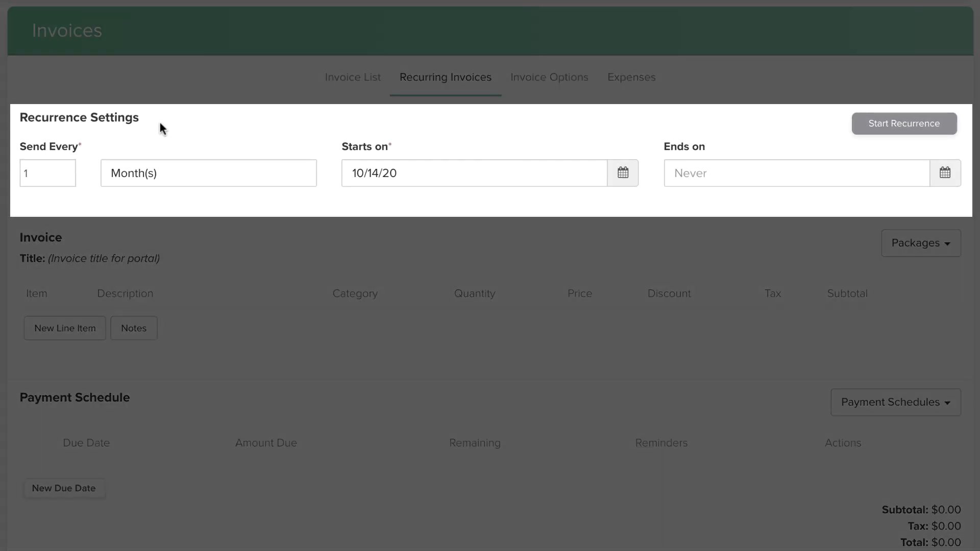
left_click(184, 173)
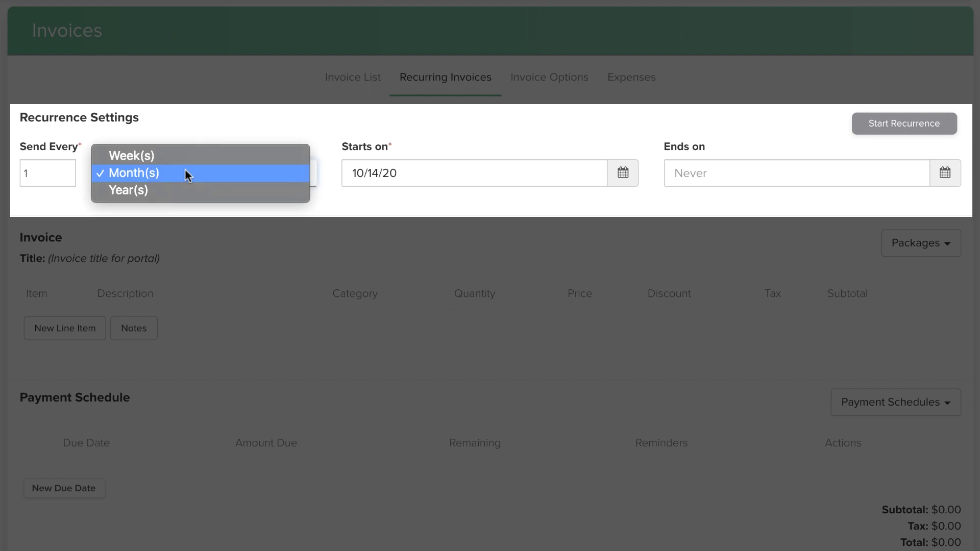
left_click(185, 172)
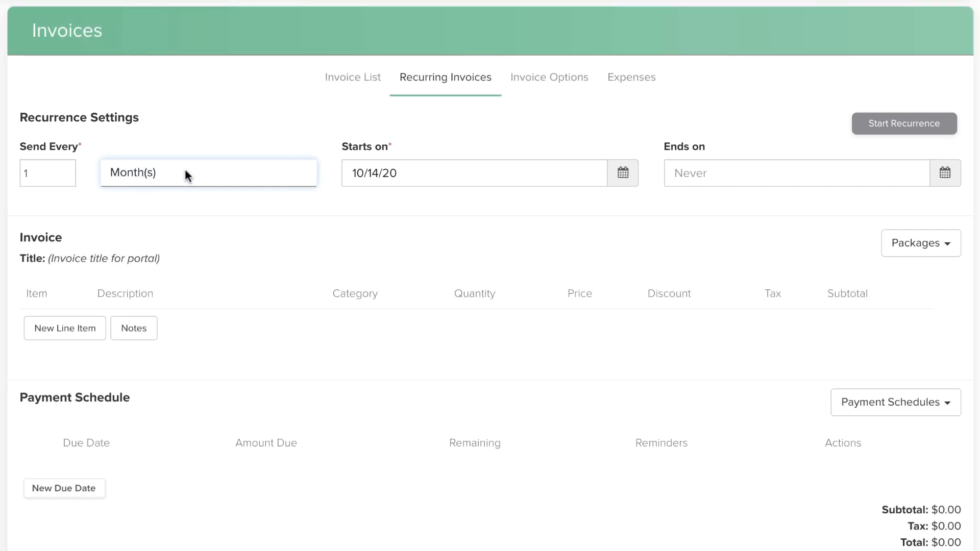
Set the recurring invoice's start date to November 1, 2020
left_click(429, 176)
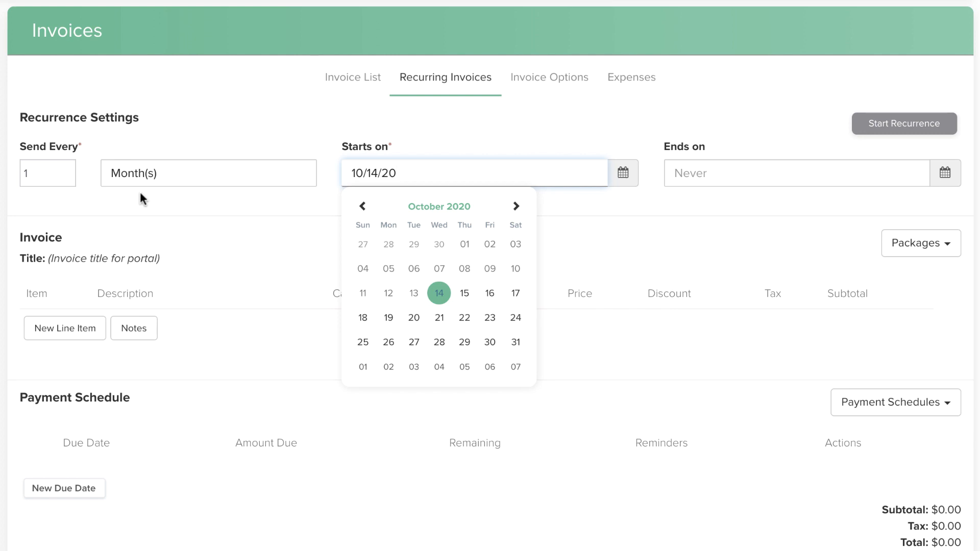
left_click(517, 206)
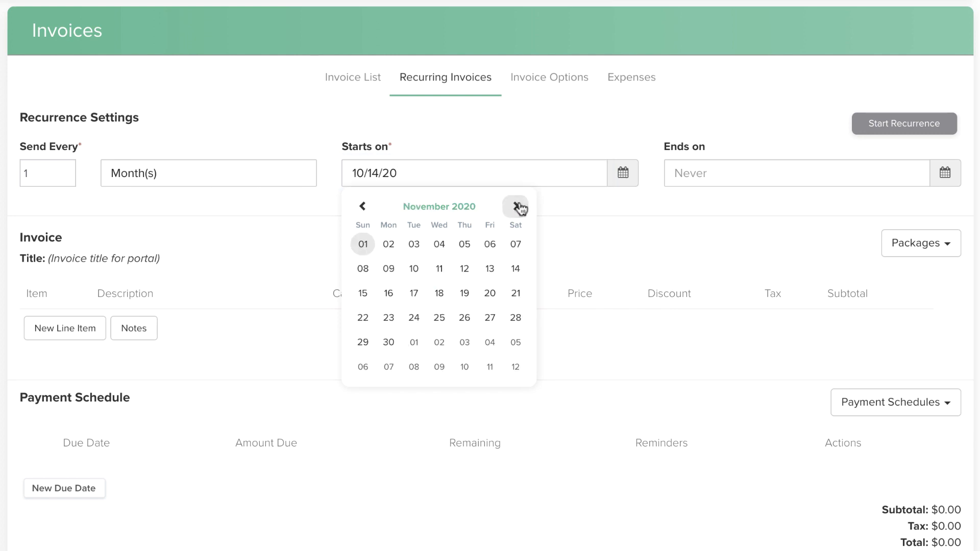
left_click(363, 244)
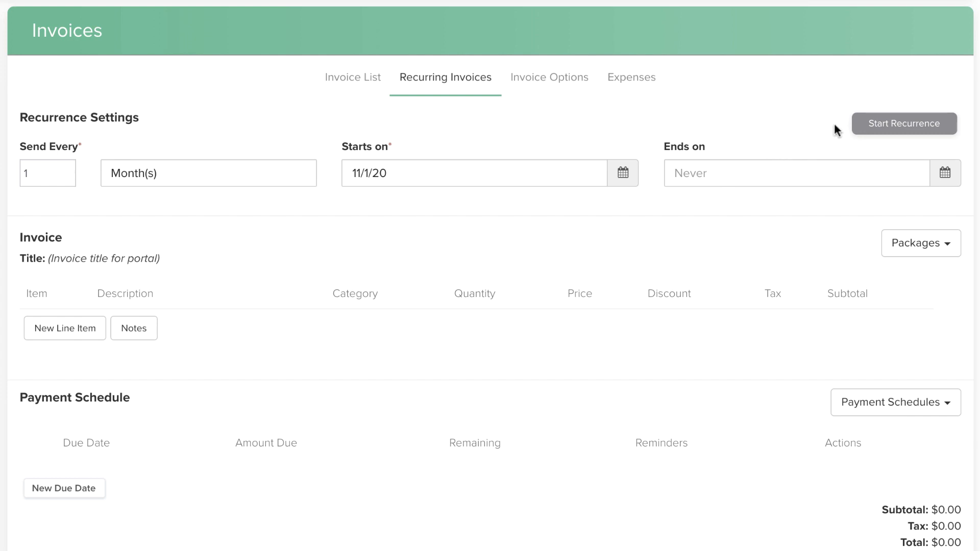
Set the recurring invoice's end date to November 3, 2021
left_click(749, 173)
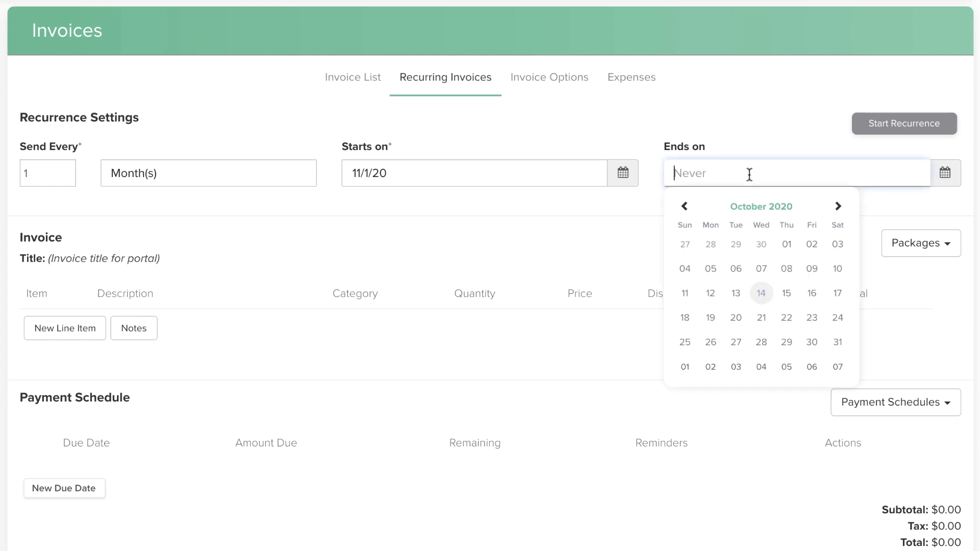
left_click(837, 207)
left_click(837, 207)
left_click(838, 207)
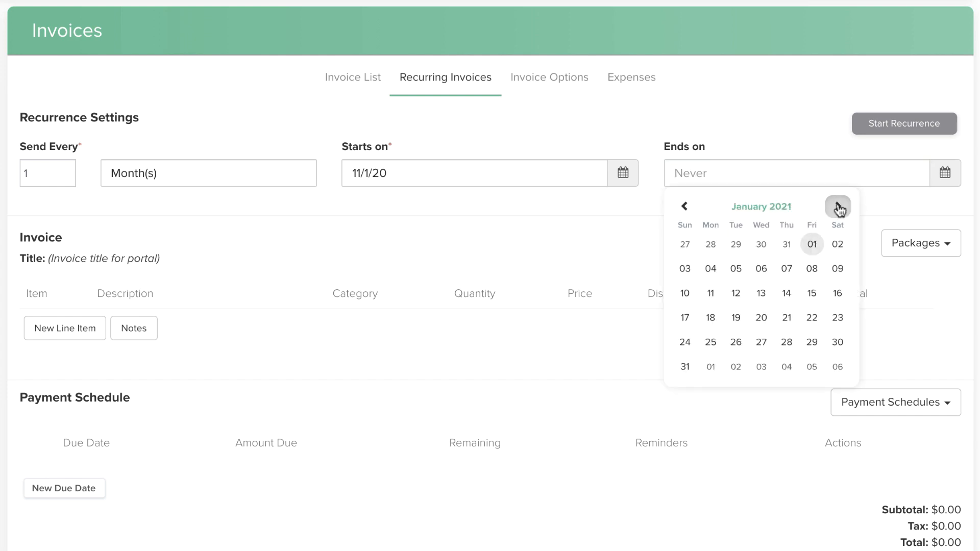
left_click(837, 206)
left_click(838, 207)
left_click(838, 207)
left_click(838, 206)
left_click(838, 207)
left_click(838, 207)
left_click(838, 207)
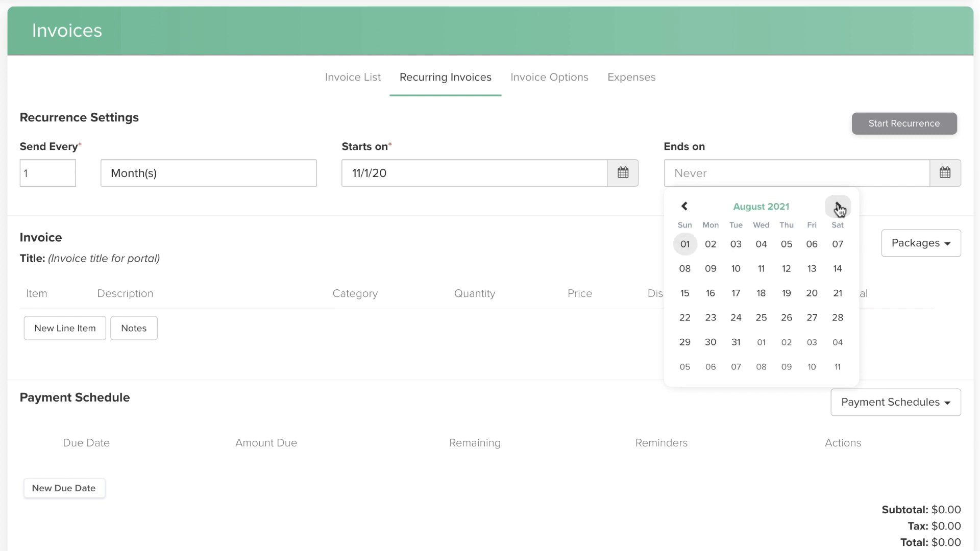
left_click(837, 207)
left_click(838, 207)
left_click(838, 207)
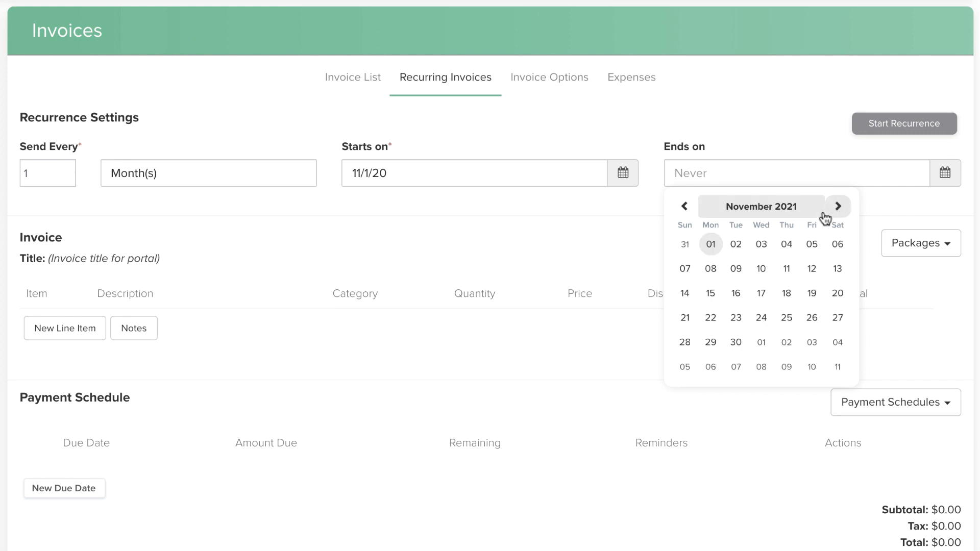
left_click(762, 245)
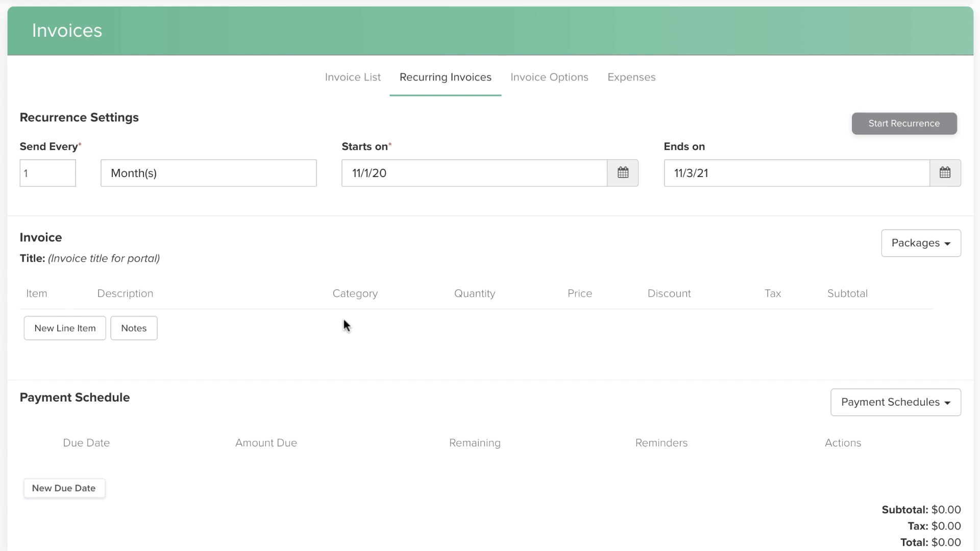
Apply the Website Monthly Maintenance package to the recurring invoice
left_click(917, 254)
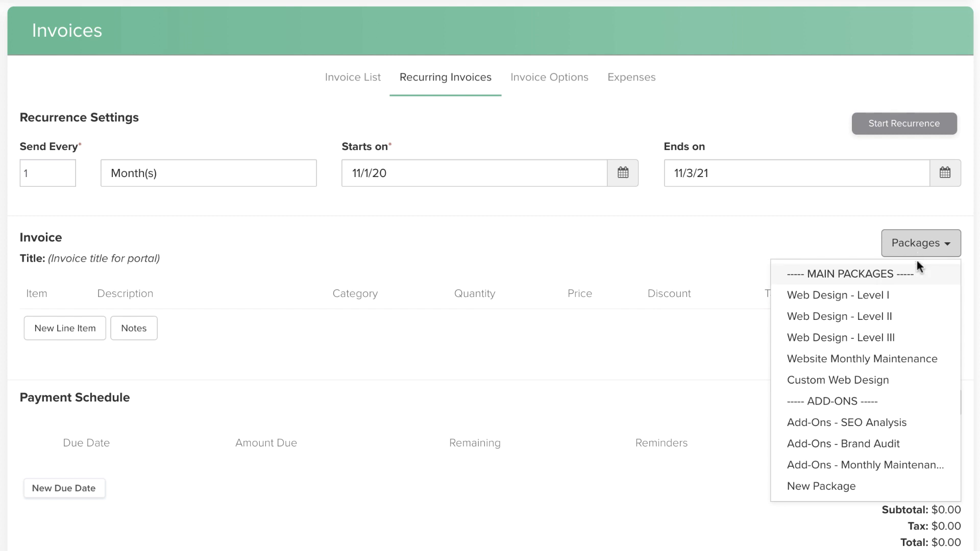
left_click(911, 356)
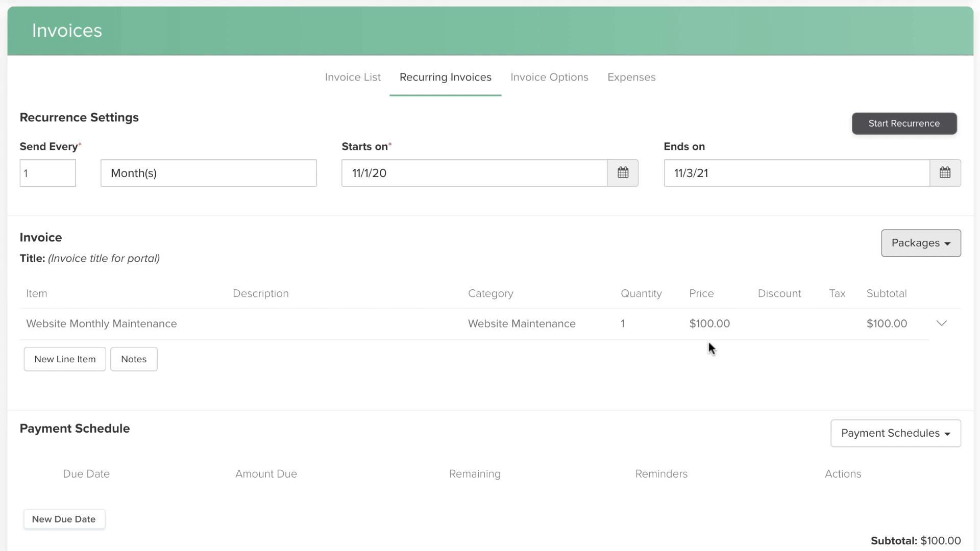
Add a scheduled payment of 100 percent, due 3 days after the payment schedule is applied to the invoice
scroll(709, 340, "down", 2)
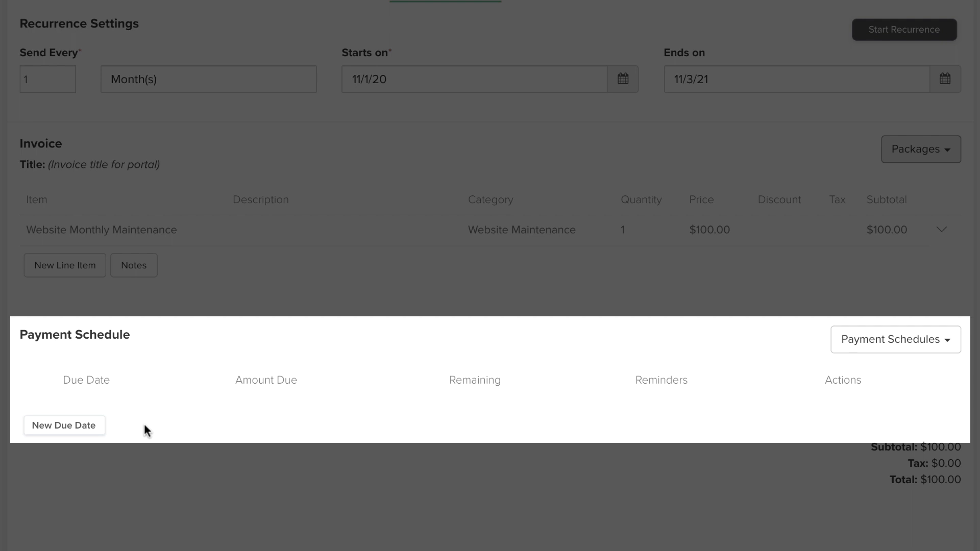
left_click(98, 429)
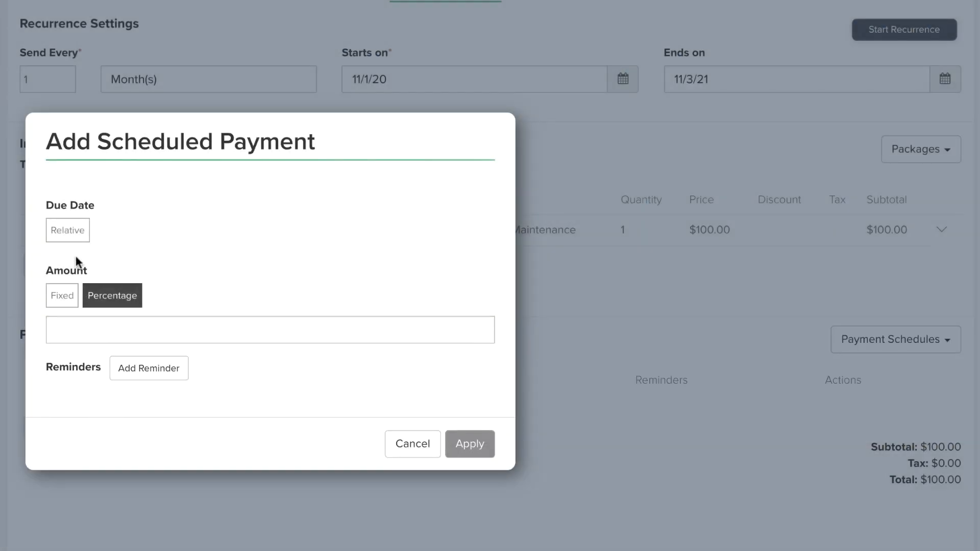
left_click(74, 229)
left_click(306, 250)
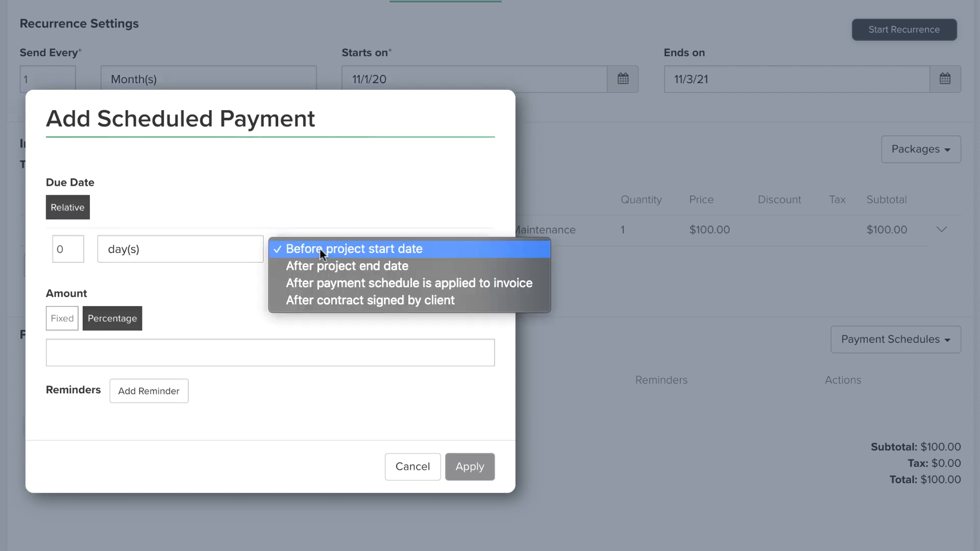
left_click(325, 286)
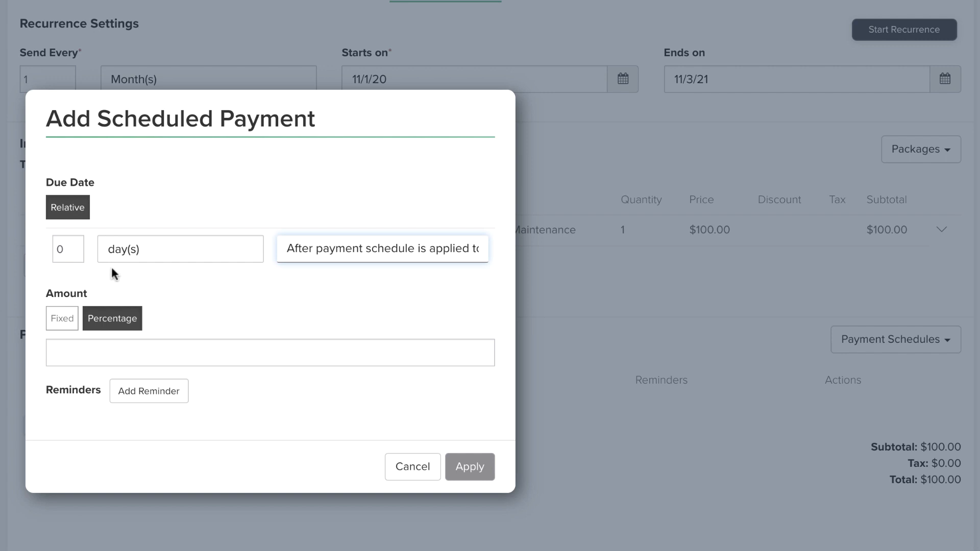
left_click(75, 247)
left_click(75, 247)
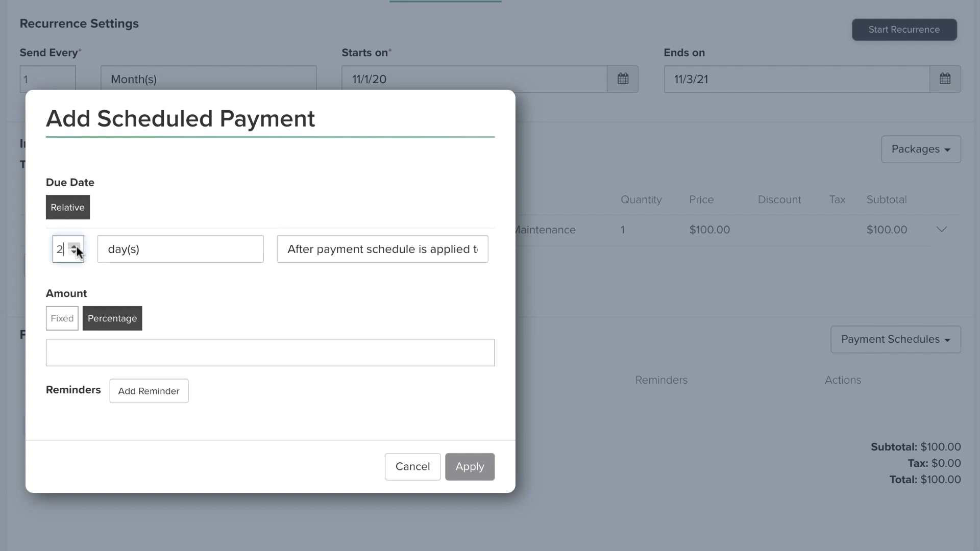
left_click(75, 246)
left_click(109, 350)
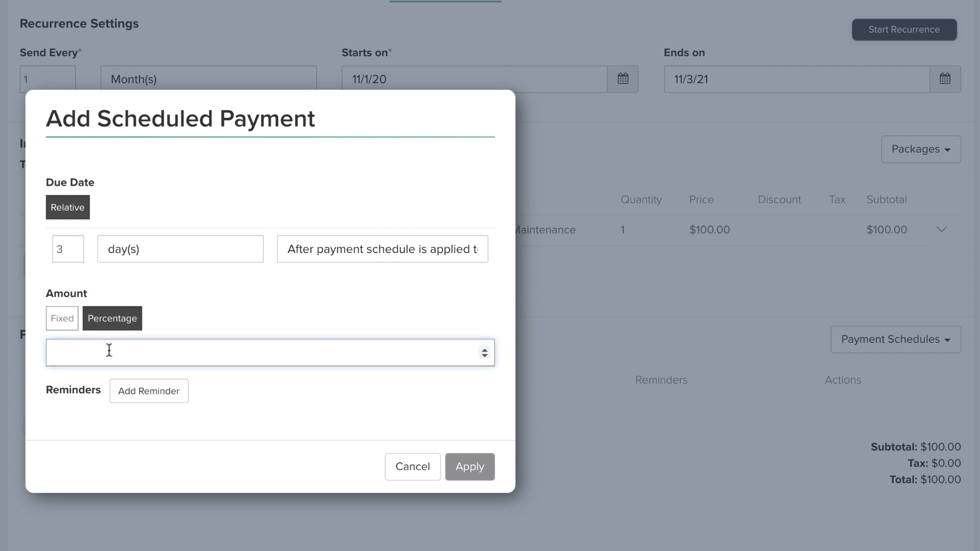
type("100")
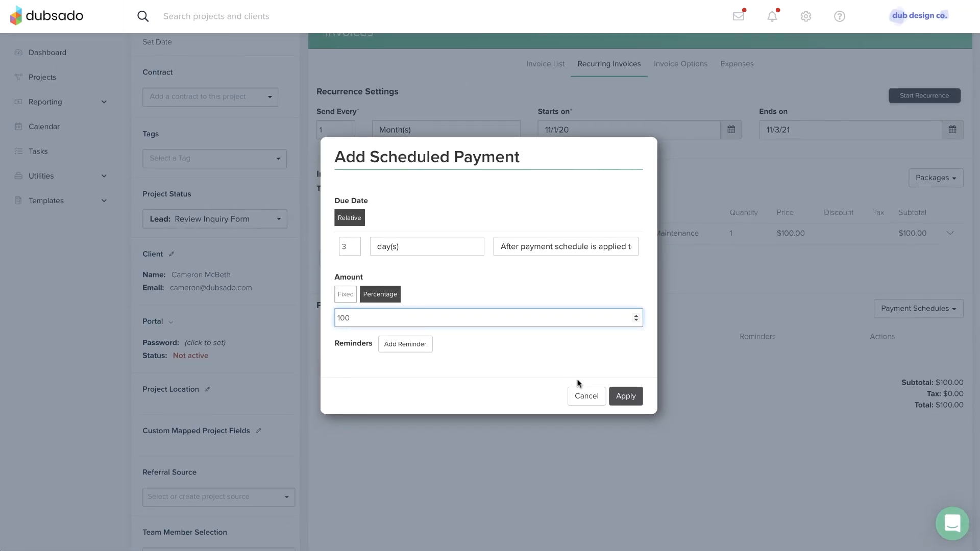
left_click(626, 397)
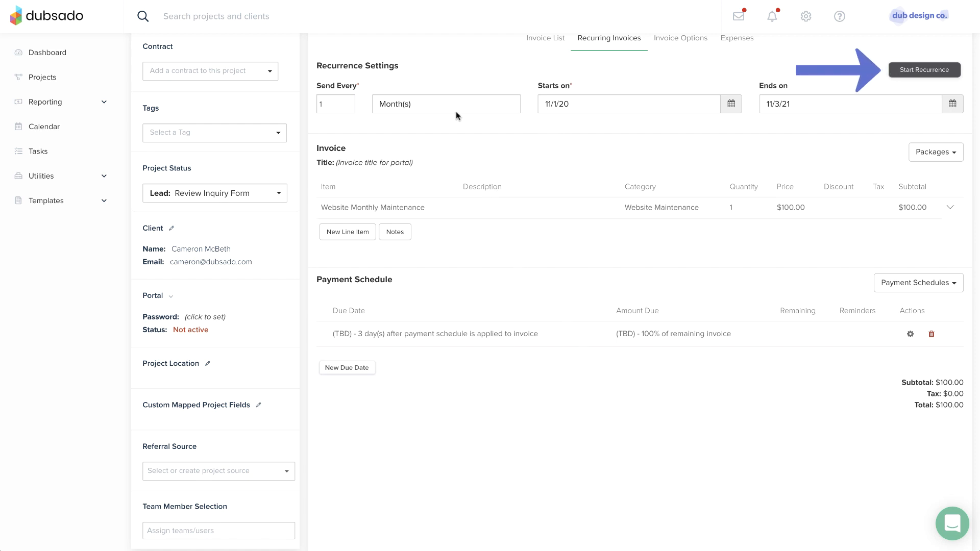
Start the recurrence for the monthly maintenance invoice
left_click(896, 70)
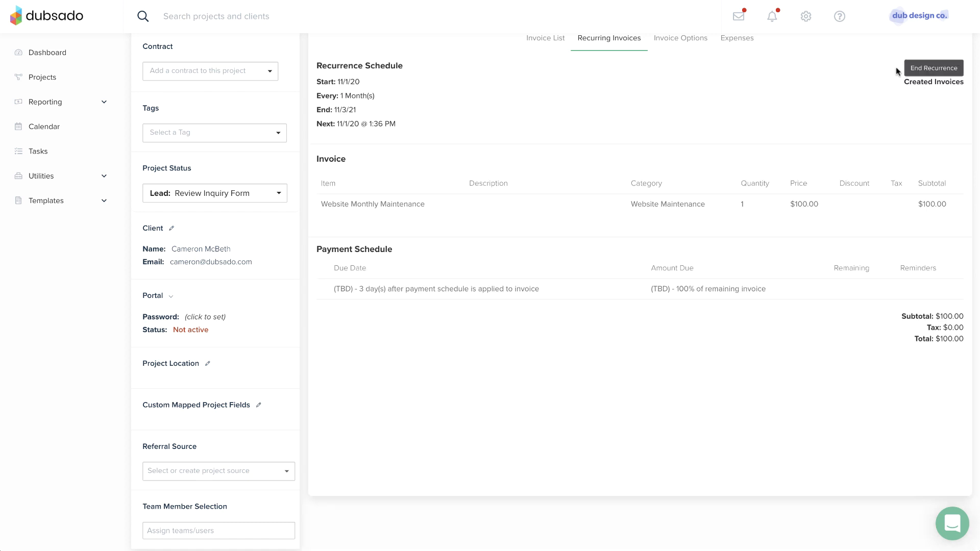
scroll(897, 70, "up", 2)
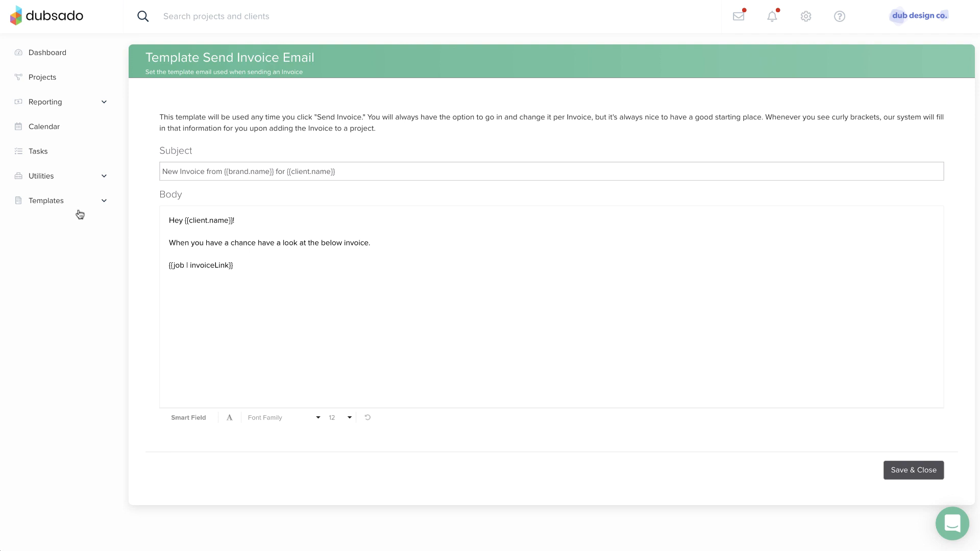
Open the Send Invoice email template from the canned emails for review
left_click(61, 204)
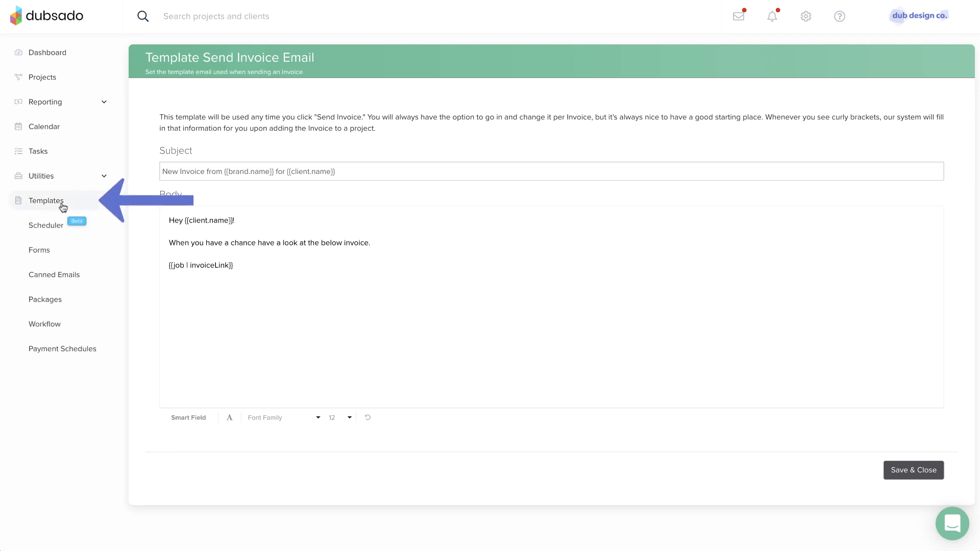
left_click(61, 276)
left_click(219, 112)
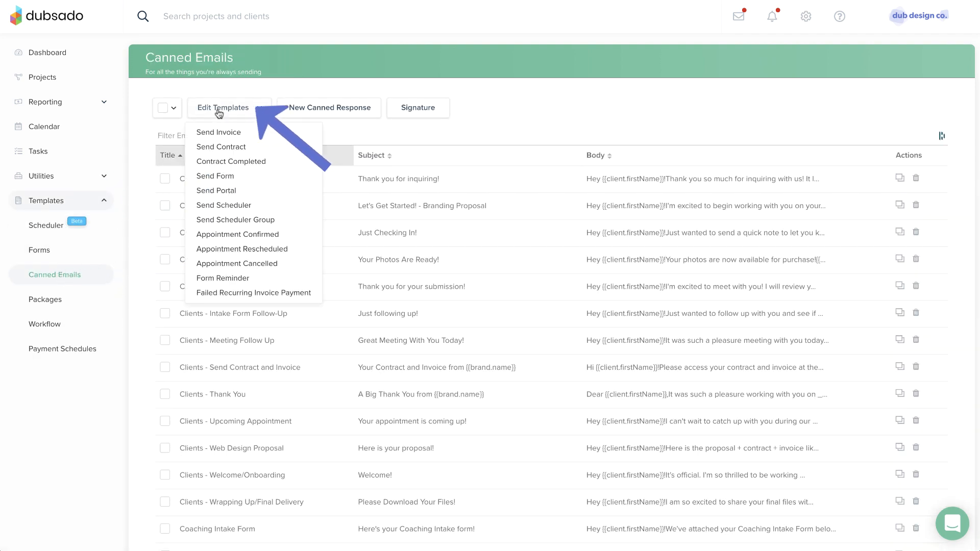
left_click(218, 132)
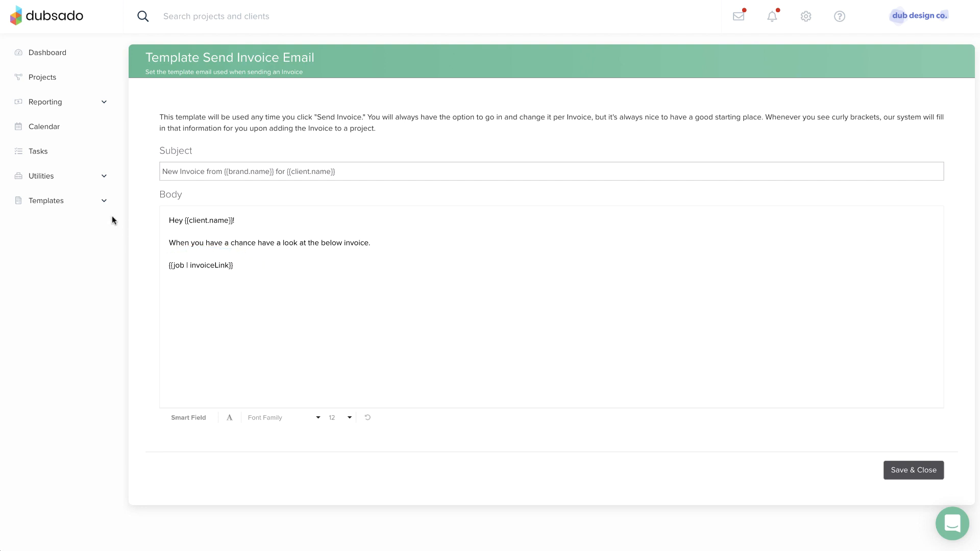
Open the Failed Recurring Invoice Payment email template from the canned emails
left_click(60, 202)
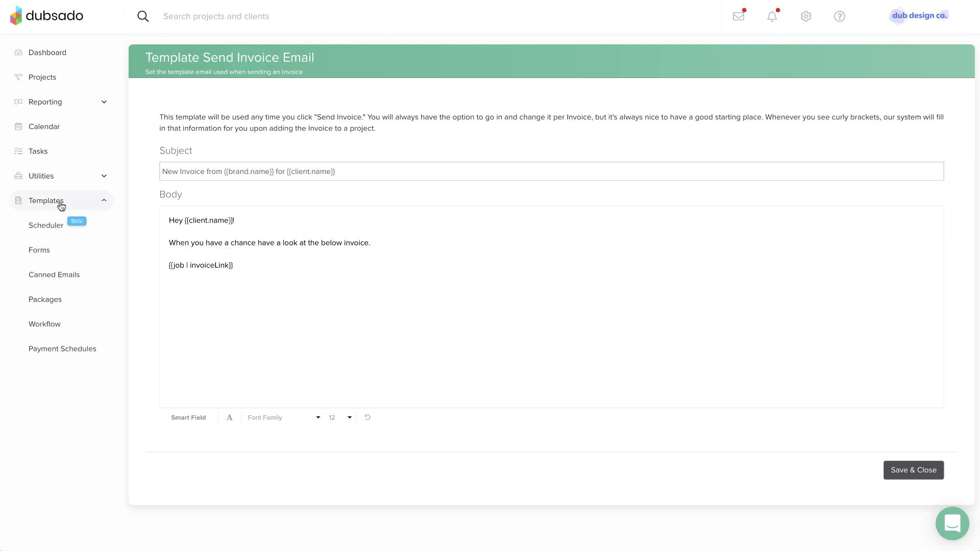
left_click(56, 274)
left_click(232, 109)
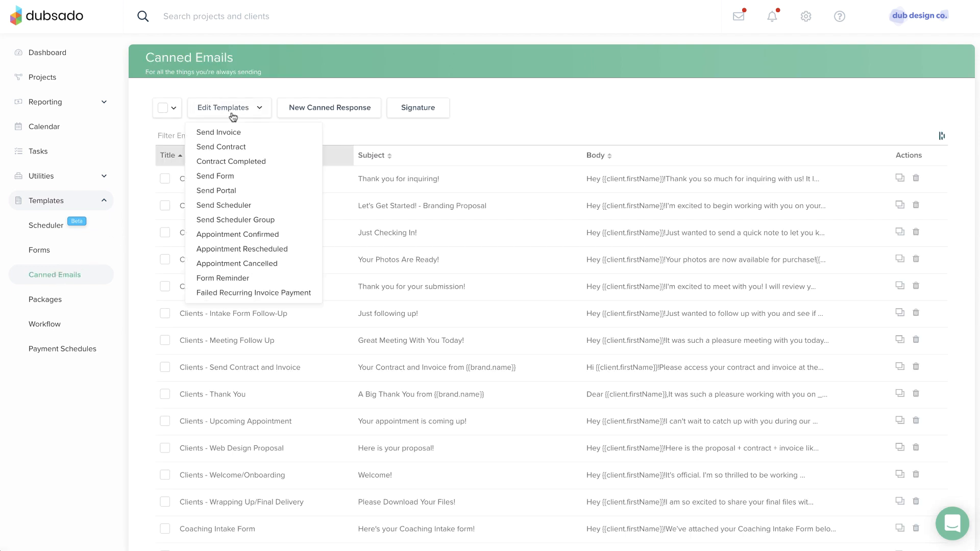
left_click(231, 295)
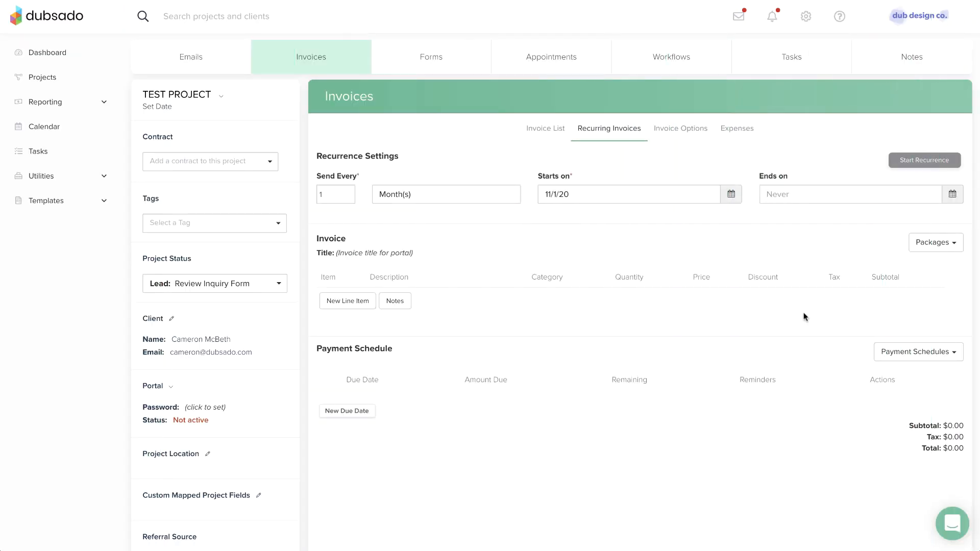
Apply the Website Monthly Maintenance package and the Recurring Invoices payment schedule to the new recurring invoice
left_click(927, 243)
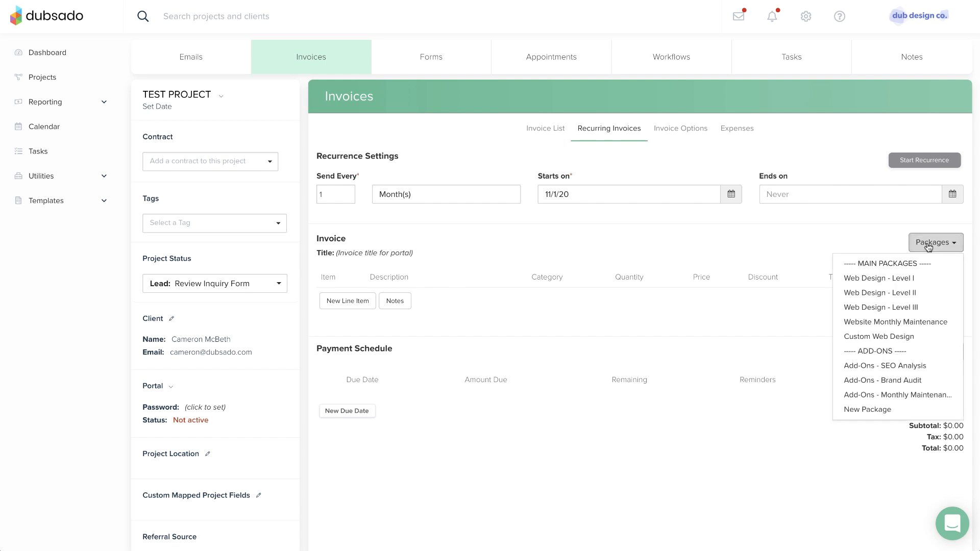
left_click(923, 322)
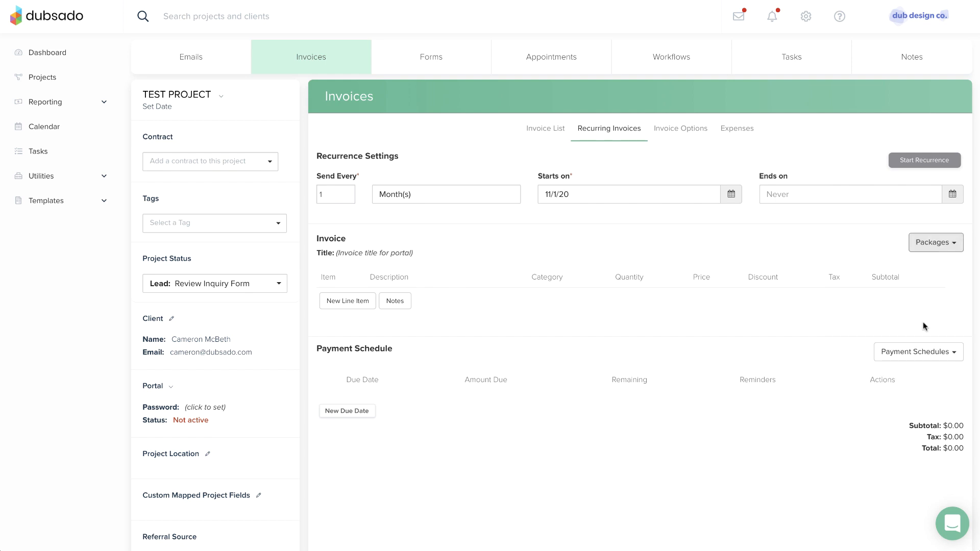
left_click(921, 376)
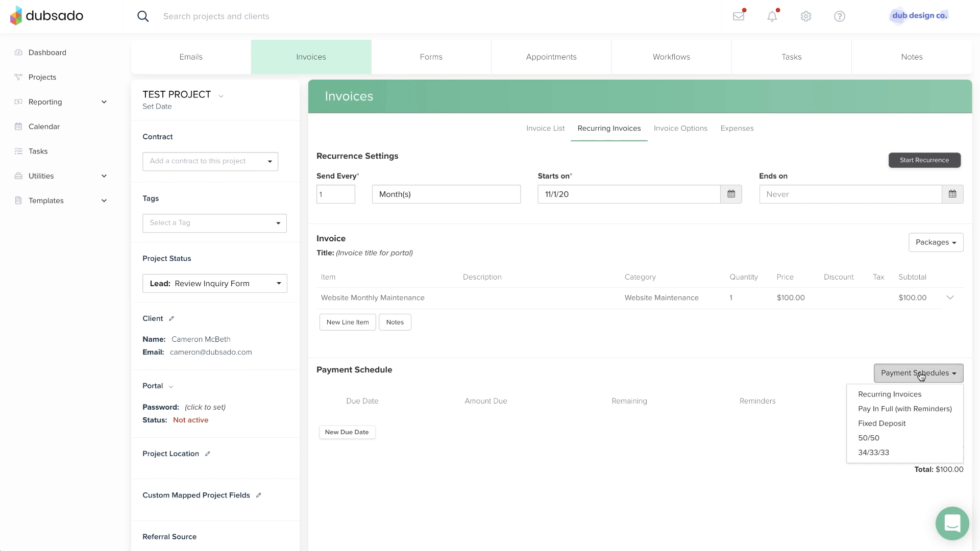
left_click(914, 394)
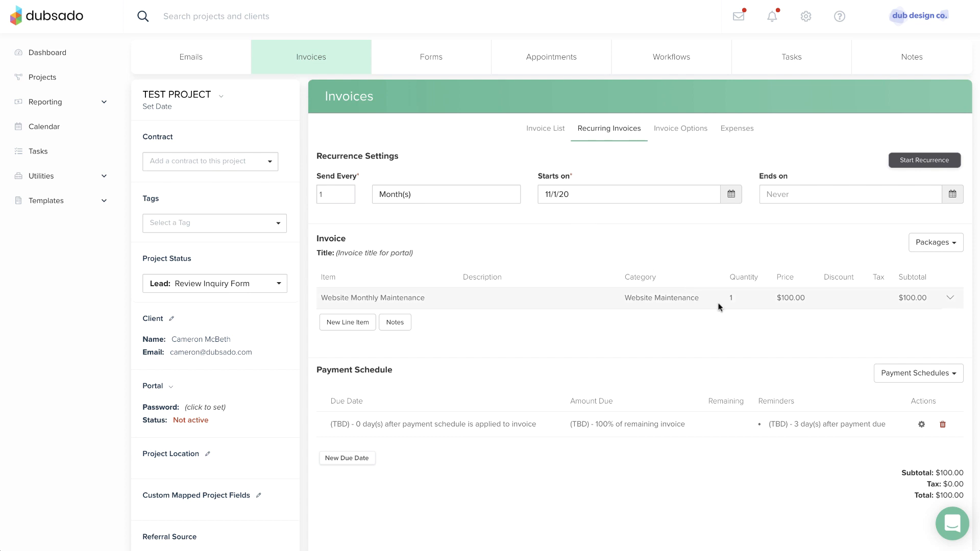
Change the scheduled payment's due date to 15 days after the payment schedule is applied to the invoice
left_click(922, 424)
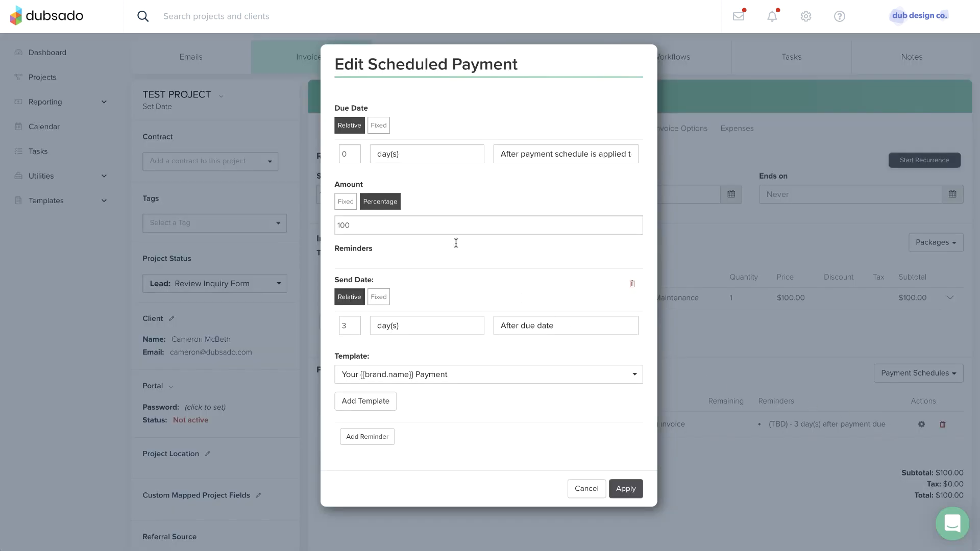
double_click(348, 154)
type("15")
left_click(627, 488)
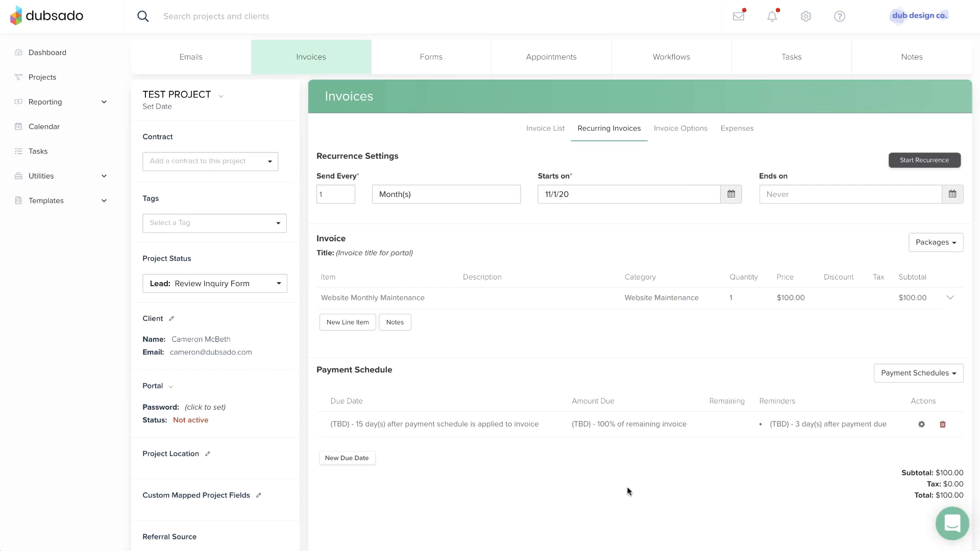